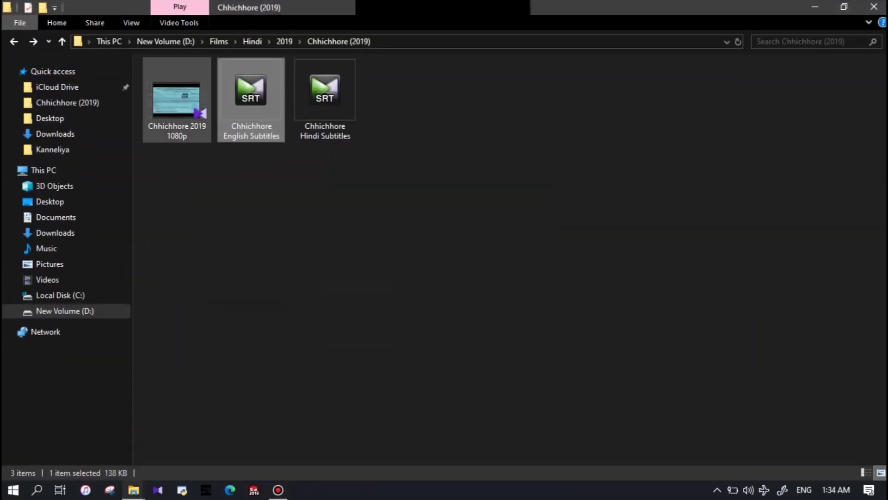
Step: Select the Chhichhore 2019 1080p movie file in the Chhichhore (2019) folder
key("Left")
Step: Play the movie from about 40:00 and drop the Hindi and English SRT files onto it
key("Return")
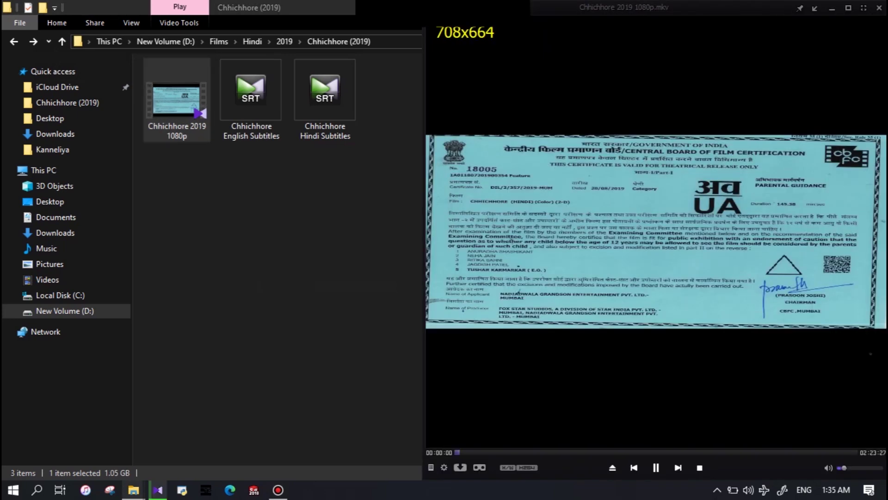
left_click(568, 452)
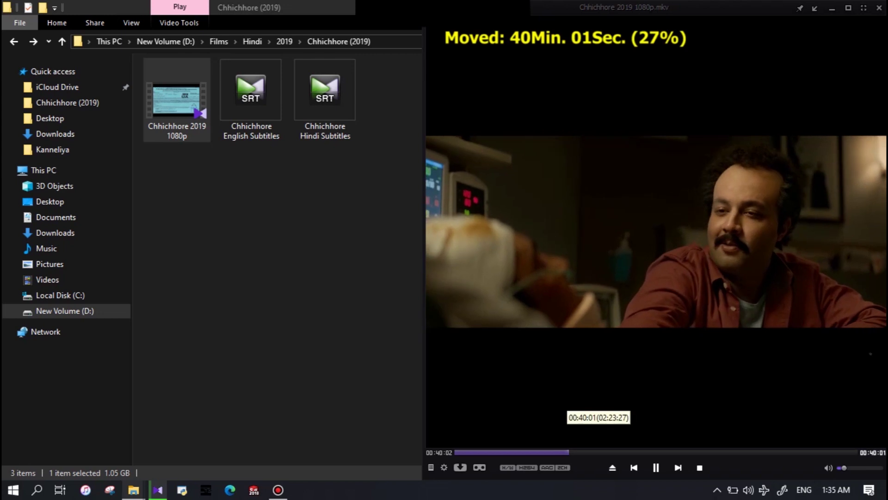
left_click_drag(325, 94, 319, 121)
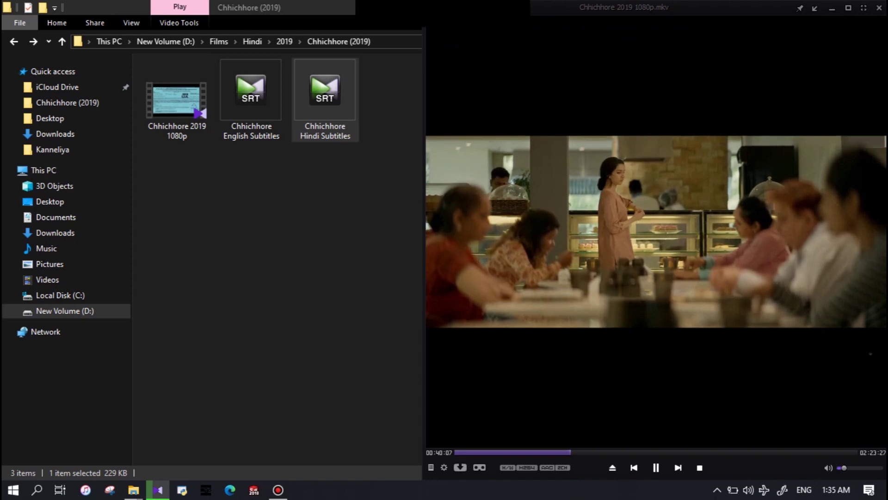
key("Right")
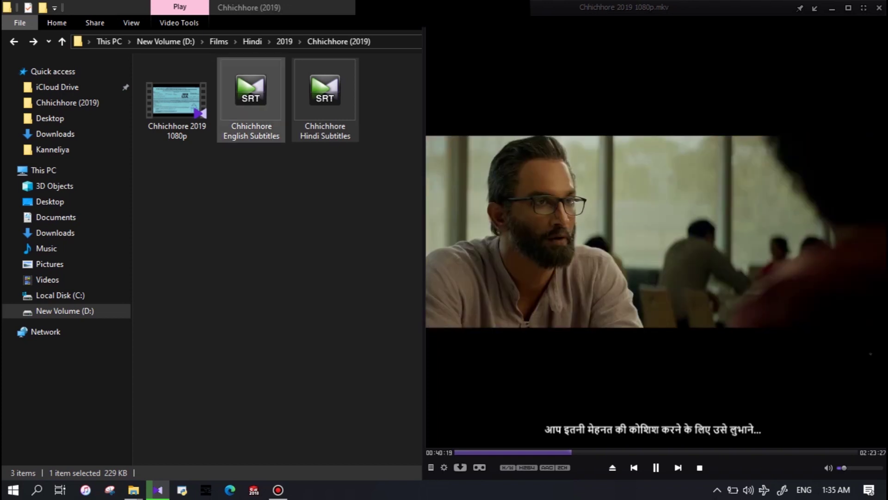
left_click_drag(251, 98, 625, 236)
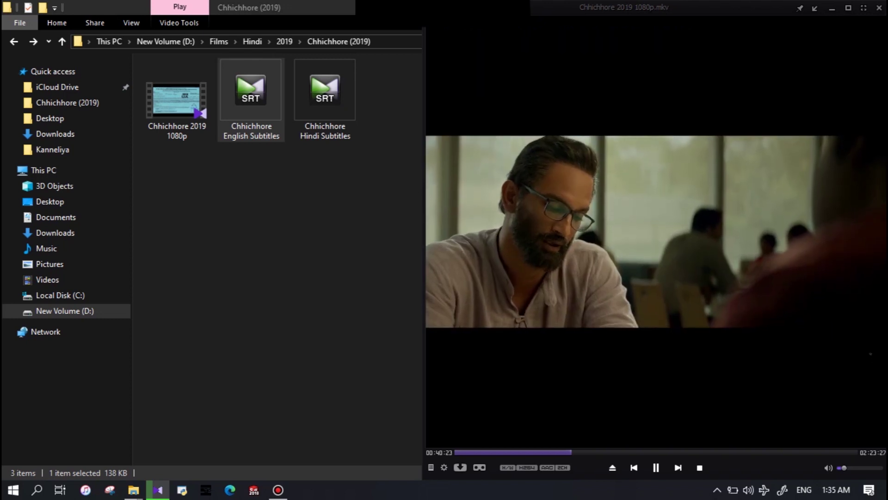
Step: Load the Chhichhore Hindi Subtitles file as the main subtitle
right_click(871, 354)
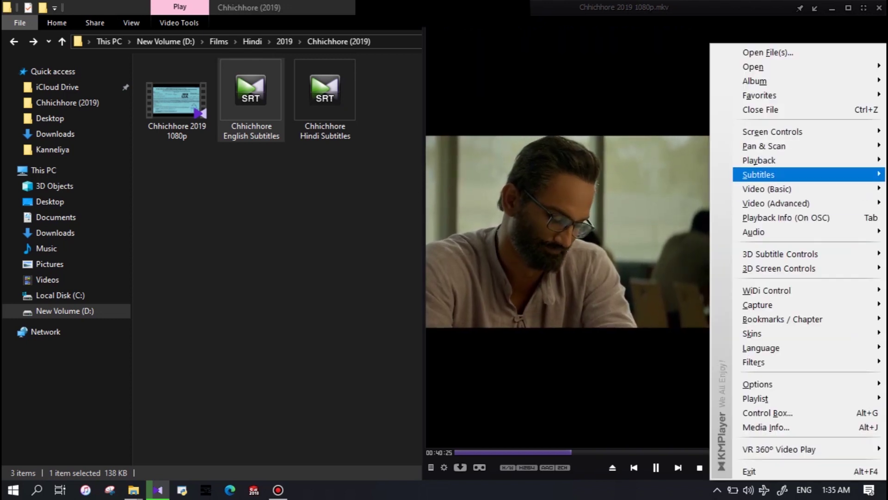
left_click(570, 188)
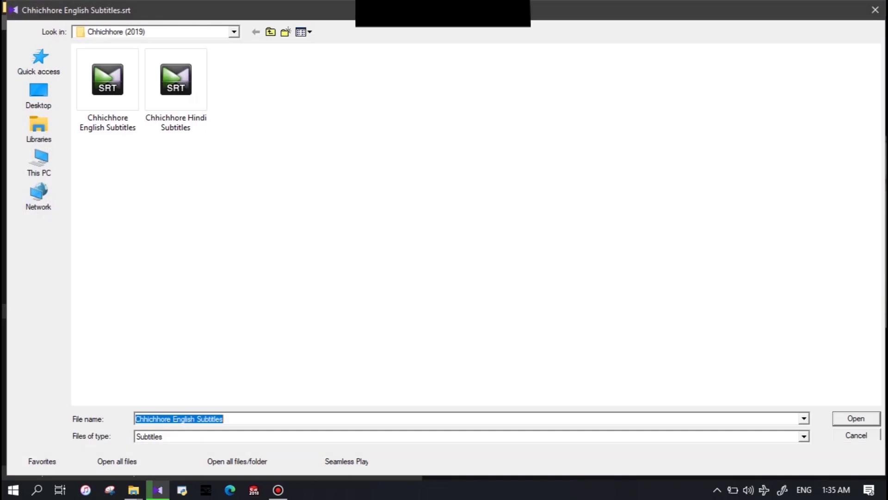
left_click(175, 87)
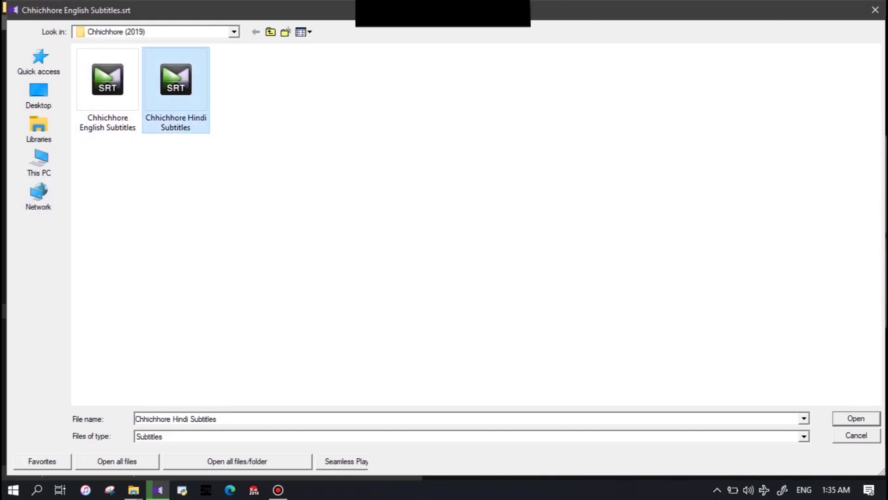
key("Return")
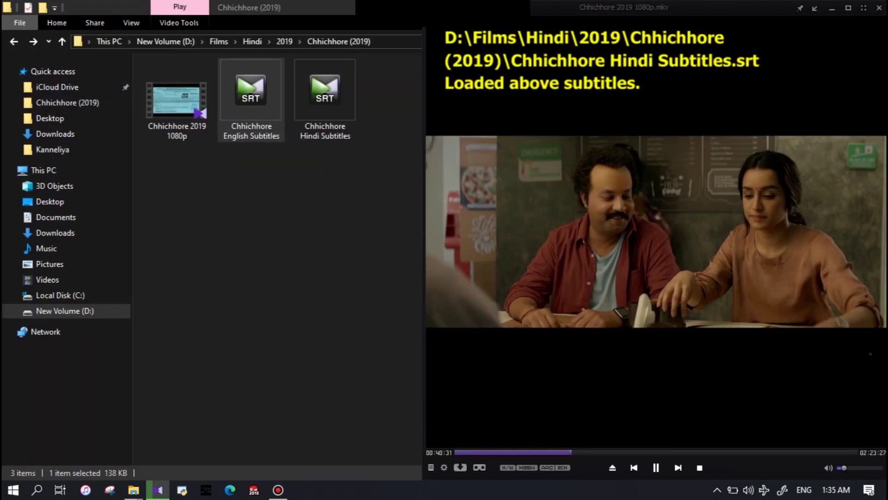
Step: Add the Chhichhore English Subtitles file as an additional subtitle
right_click(661, 299)
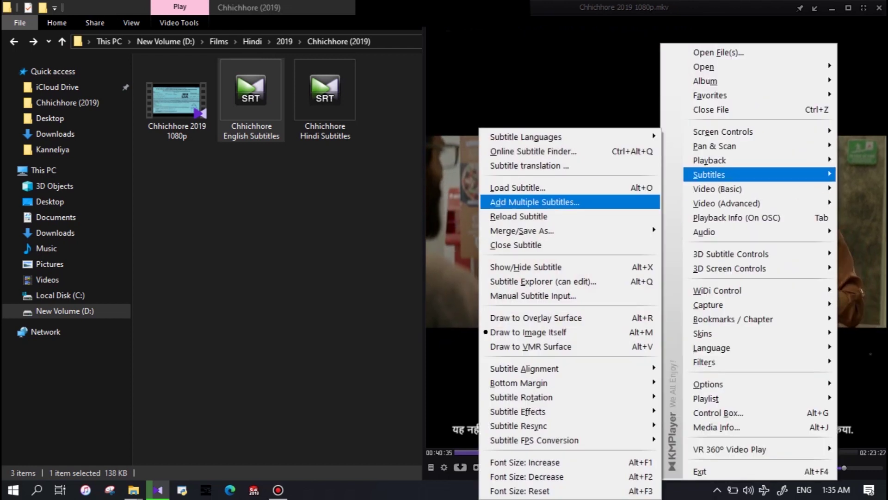
left_click(549, 202)
left_click(108, 90)
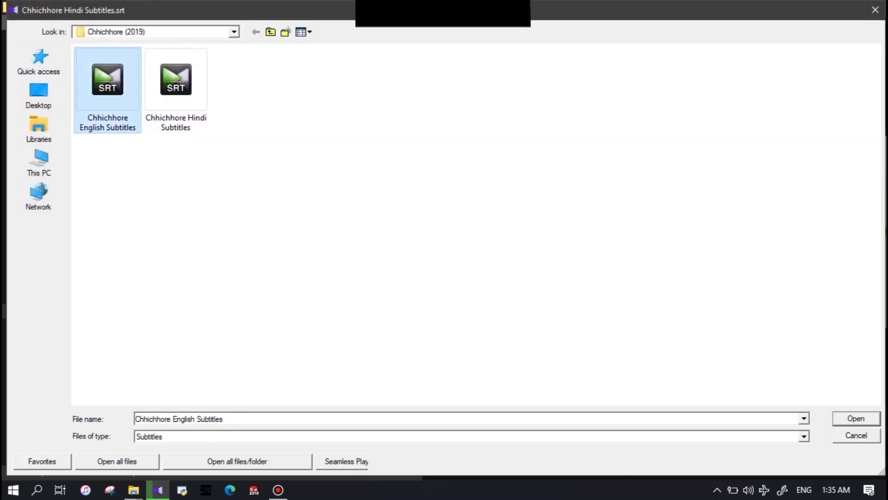
key("Return")
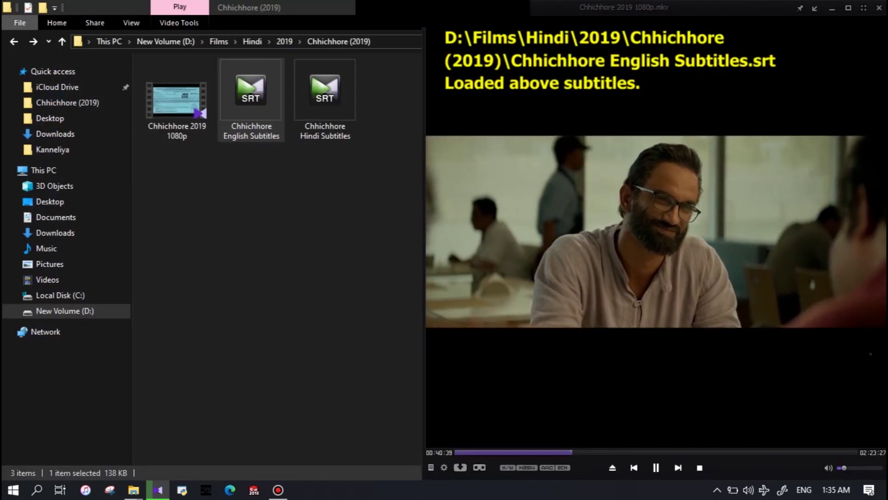
Step: Set Chhichhore English Subtitles.srt as the 2nd subtitle, shown above the Hindi track
right_click(714, 45)
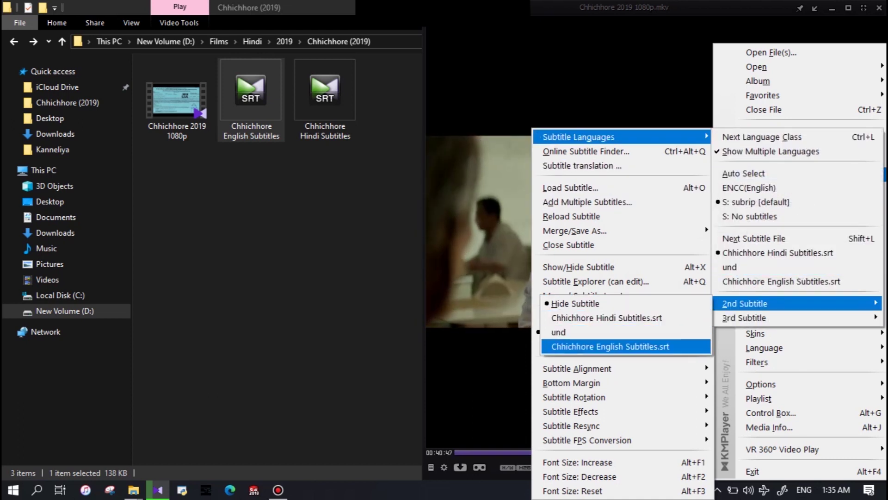
left_click(610, 345)
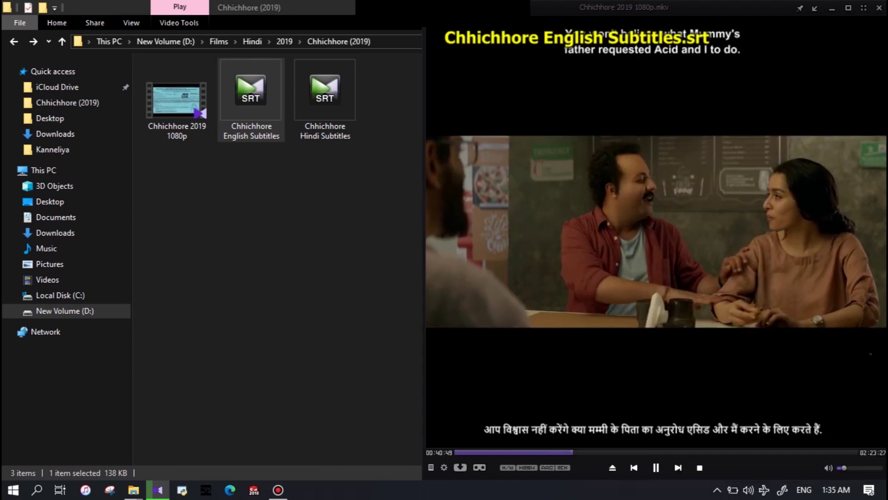